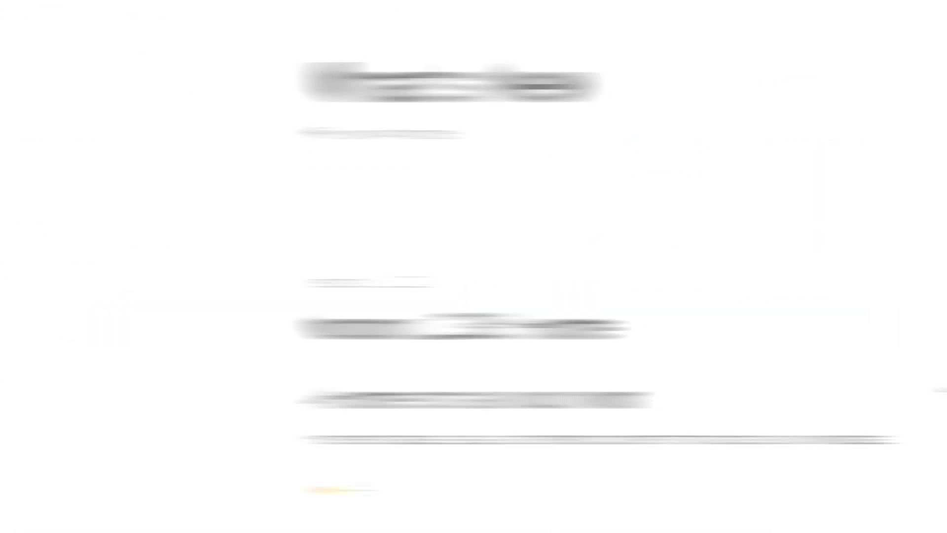
Scroll the What's New page past the Home and My tasks updates to the database buttons section
{"action": "scroll", "coordinate": [716, 375], "scroll_direction": "down", "scroll_amount": 3}
{"action": "scroll", "coordinate": [722, 390], "scroll_direction": "down", "scroll_amount": 10}
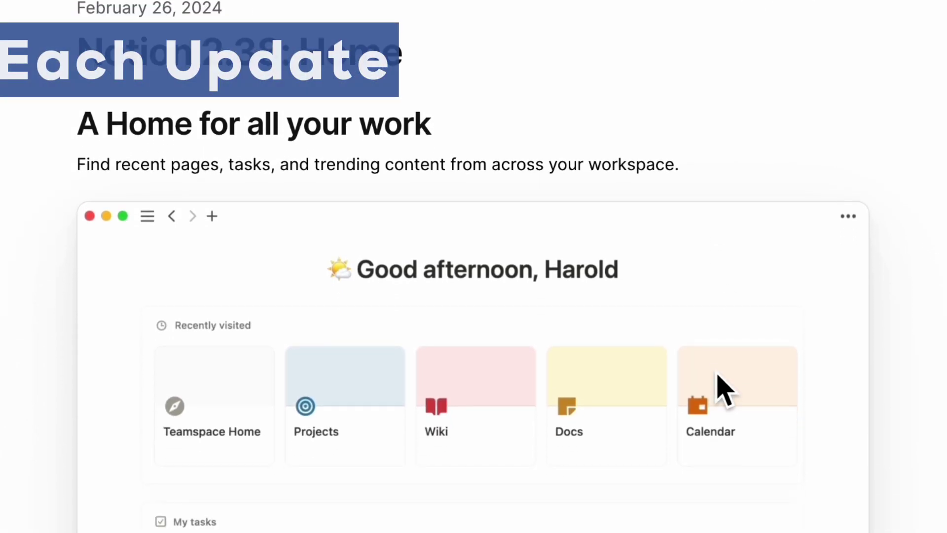
{"action": "scroll", "coordinate": [721, 378], "scroll_direction": "down", "scroll_amount": 10}
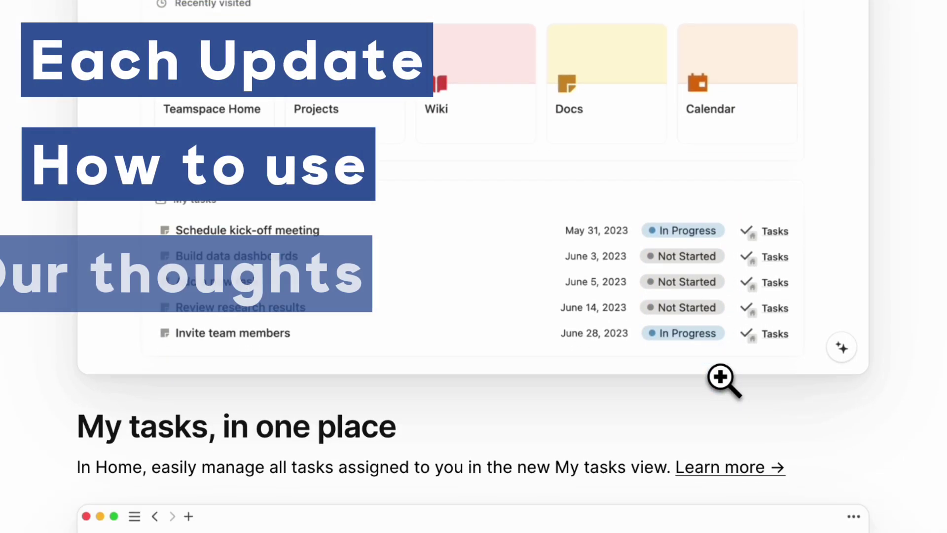
{"action": "scroll", "coordinate": [721, 378], "scroll_direction": "down", "scroll_amount": 10}
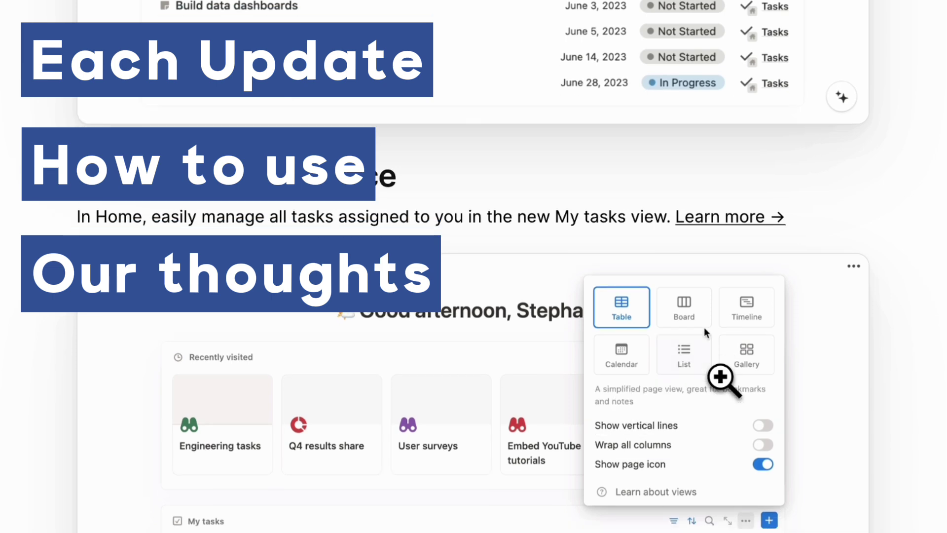
{"action": "scroll", "coordinate": [721, 378], "scroll_direction": "down", "scroll_amount": 10}
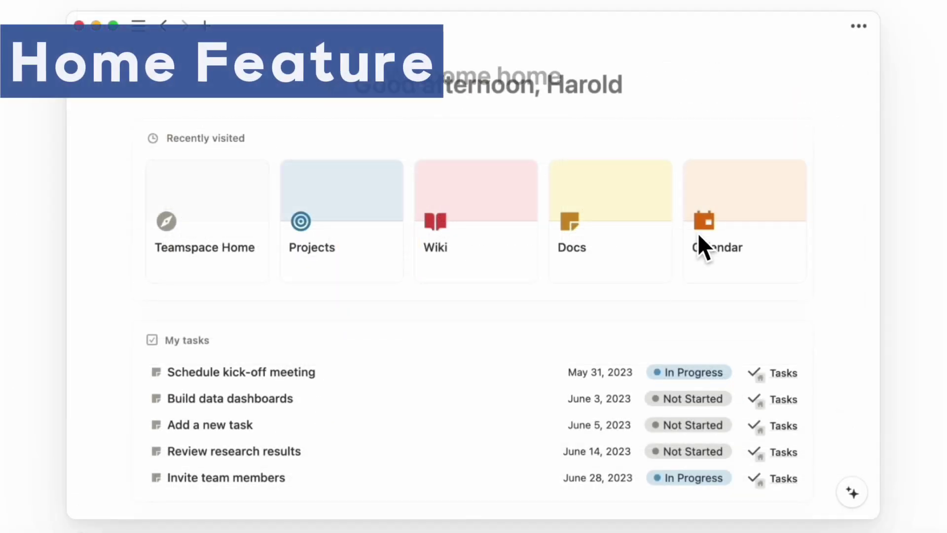
{"action": "scroll", "coordinate": [697, 233], "scroll_direction": "down", "scroll_amount": 10}
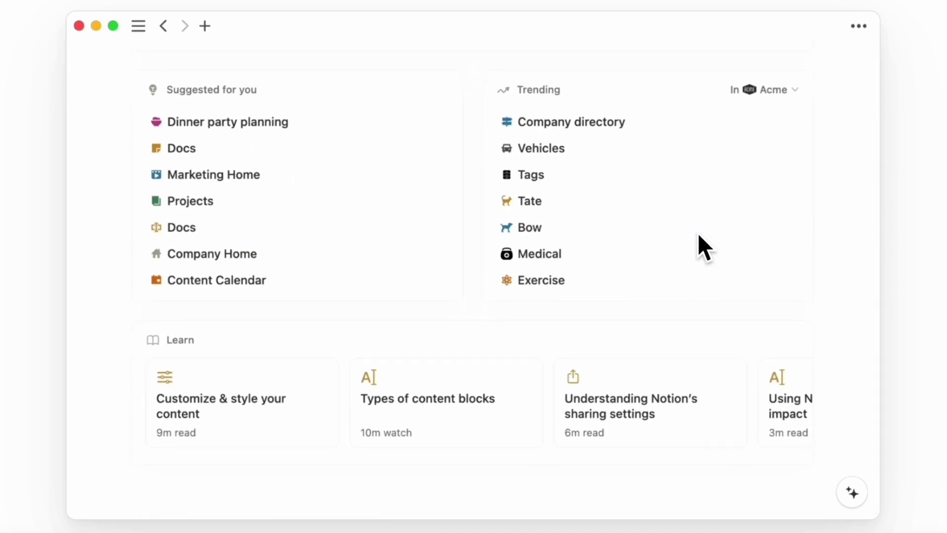
{"action": "scroll", "coordinate": [699, 235], "scroll_direction": "up", "scroll_amount": 10}
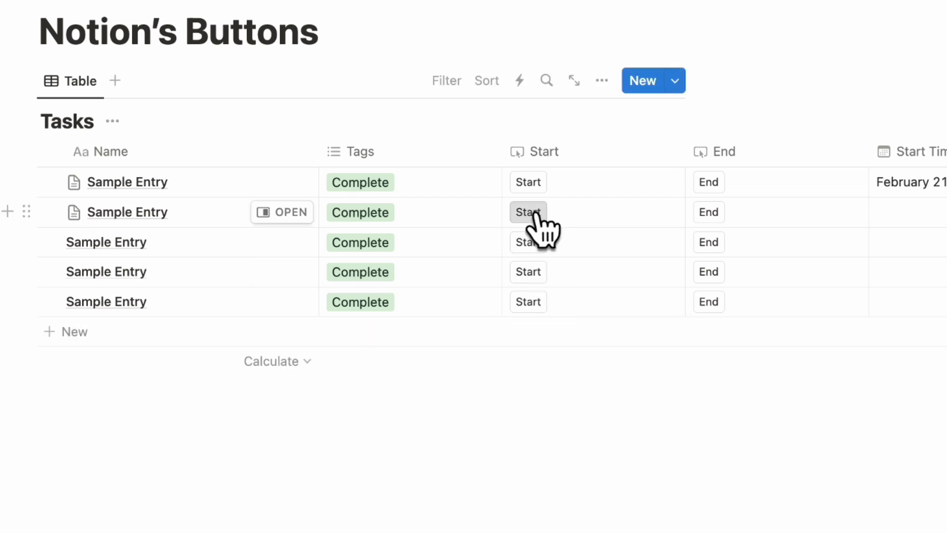
Record a Start Time of February 27, 2024 8:07 AM on the second Sample Entry row
{"action": "scroll", "coordinate": [526, 219], "scroll_direction": "right", "scroll_amount": 3}
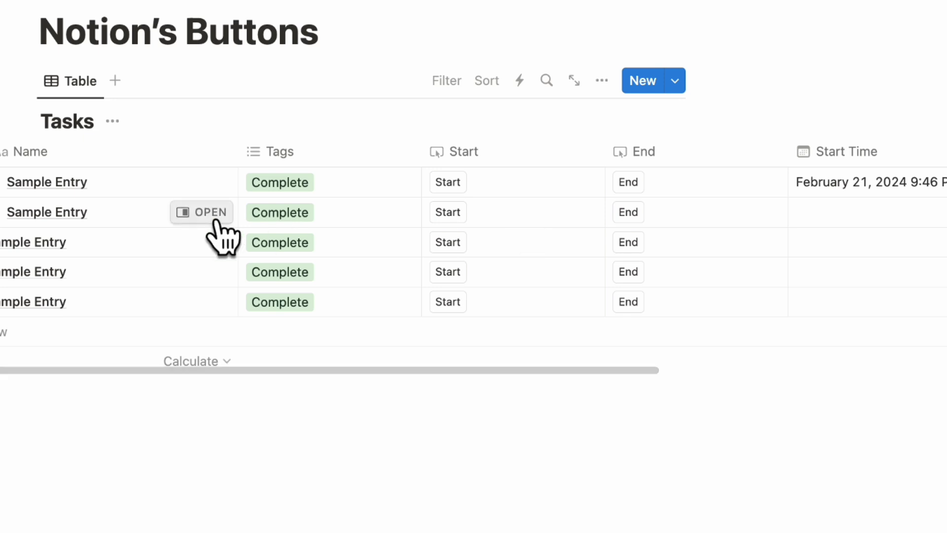
{"action": "left_click", "coordinate": [453, 213]}
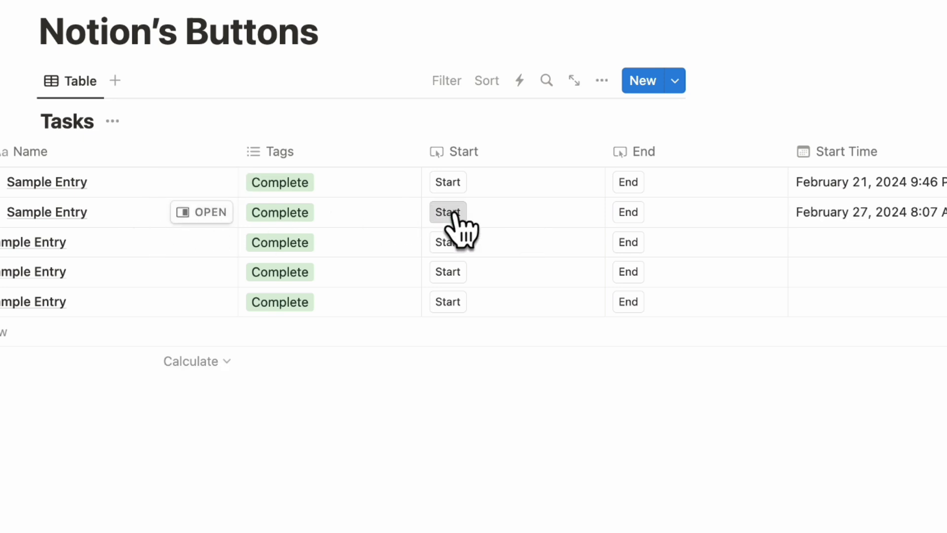
{"action": "scroll", "coordinate": [482, 254], "scroll_direction": "right", "scroll_amount": 6}
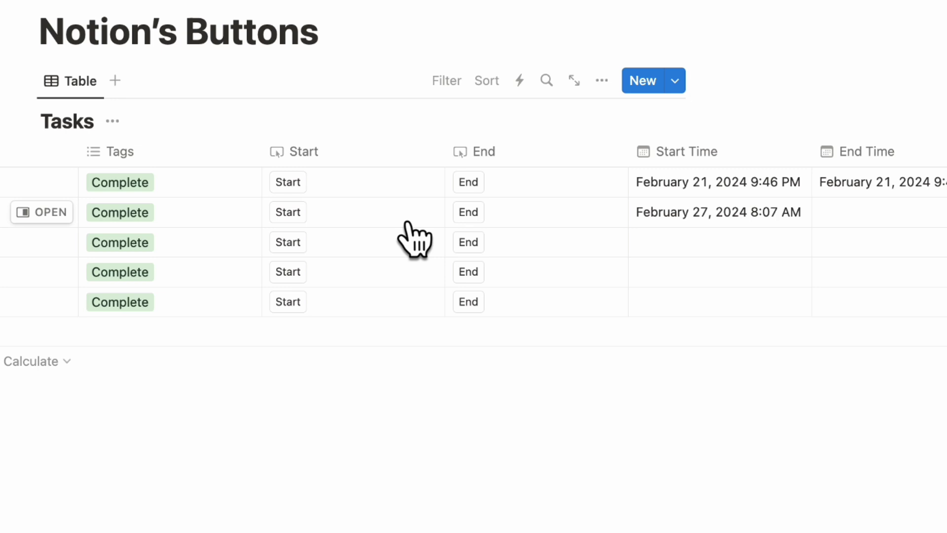
{"action": "scroll", "coordinate": [395, 236], "scroll_direction": "right", "scroll_amount": 5}
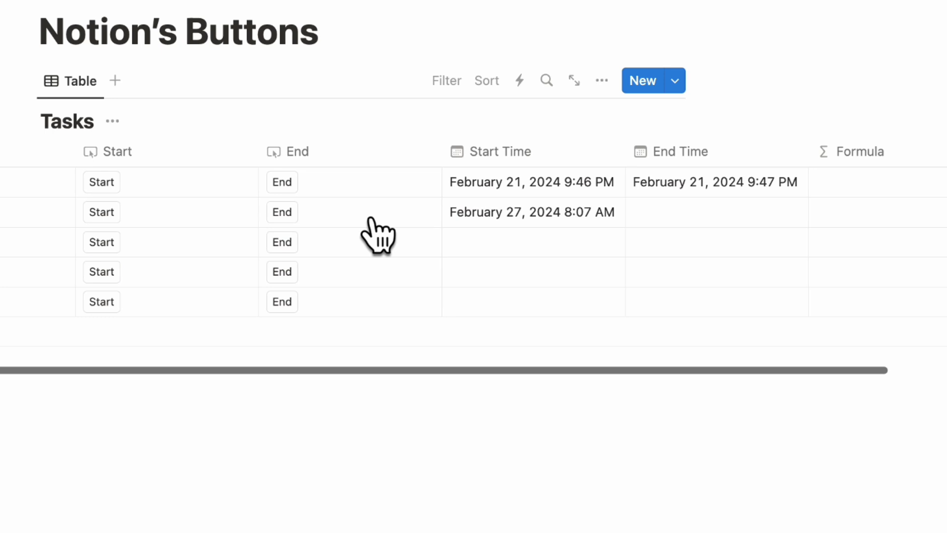
{"action": "scroll", "coordinate": [375, 226], "scroll_direction": "left", "scroll_amount": 5}
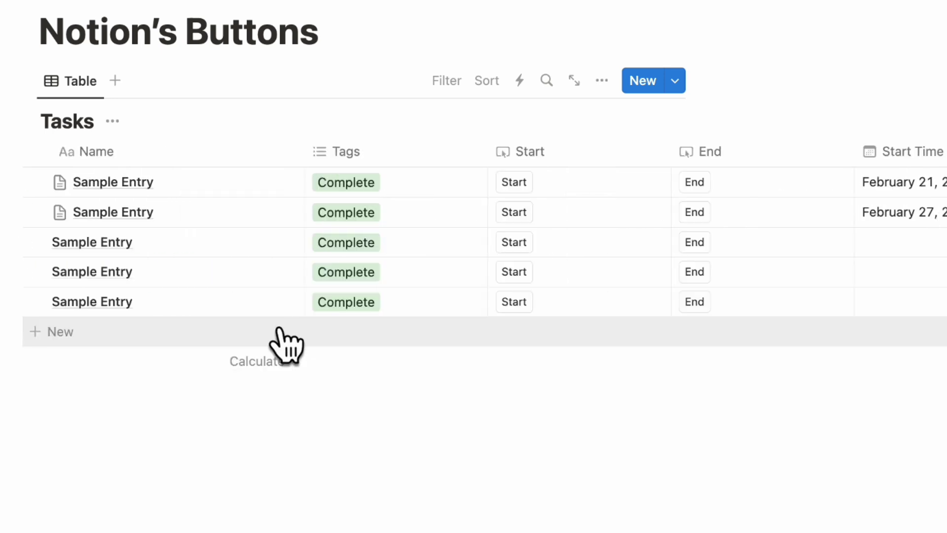
Open the last Sample Entry as a page and add a Button property to the database
{"action": "left_click", "coordinate": [256, 302]}
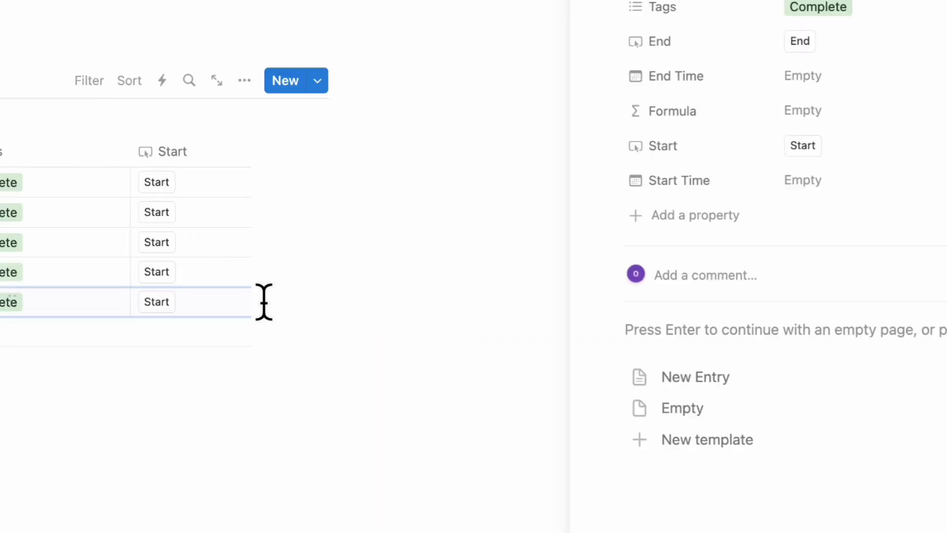
{"action": "left_click", "coordinate": [375, 218]}
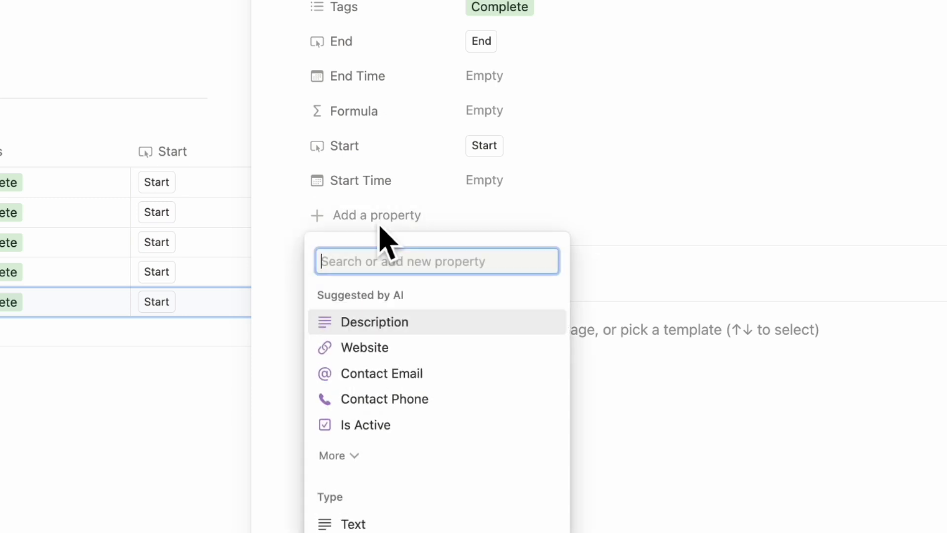
{"action": "type", "text": "buto"}
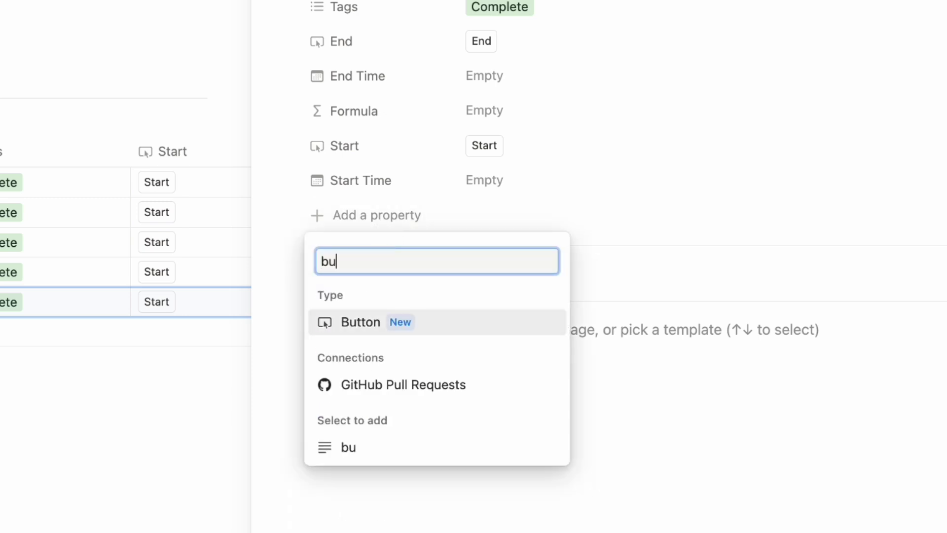
{"action": "left_click", "coordinate": [382, 320]}
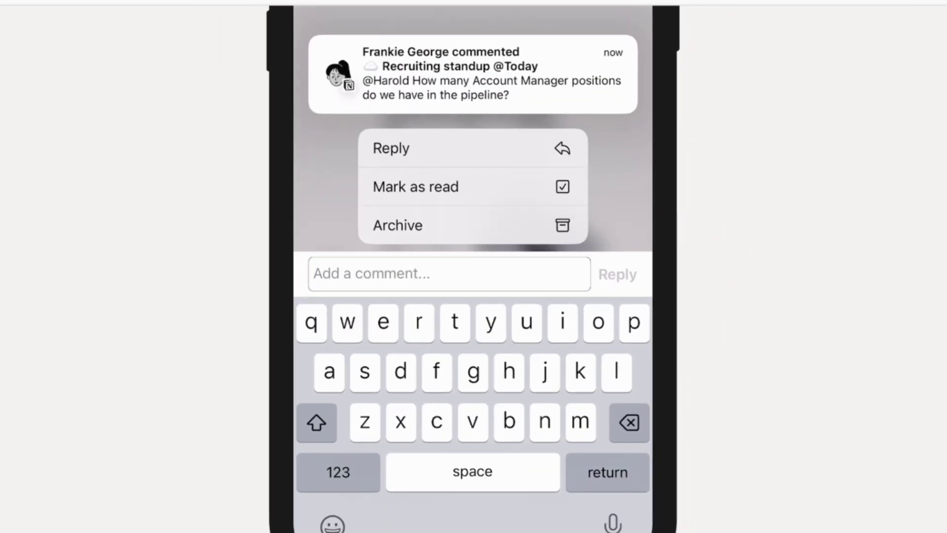
Write the reply 'We have 7!' in the notification's comment field
{"action": "type", "text": "We have 7!"}
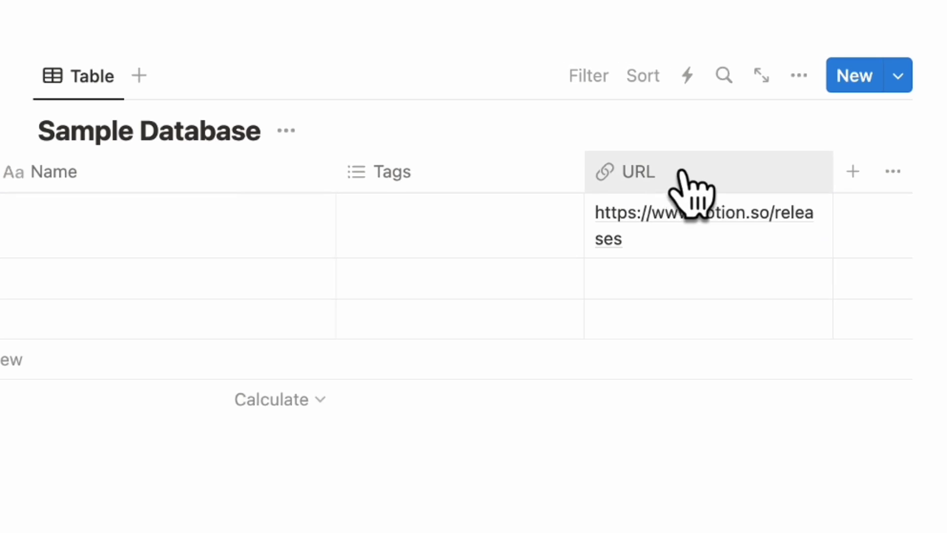
Turn off Show full URL on the URL property so links read notion.so/releases
{"action": "left_click", "coordinate": [681, 172]}
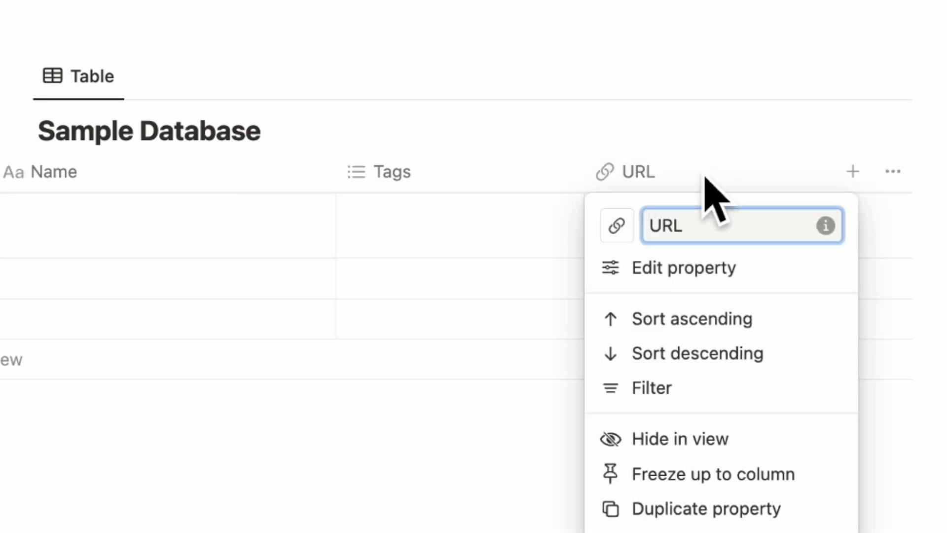
{"action": "left_click", "coordinate": [701, 268]}
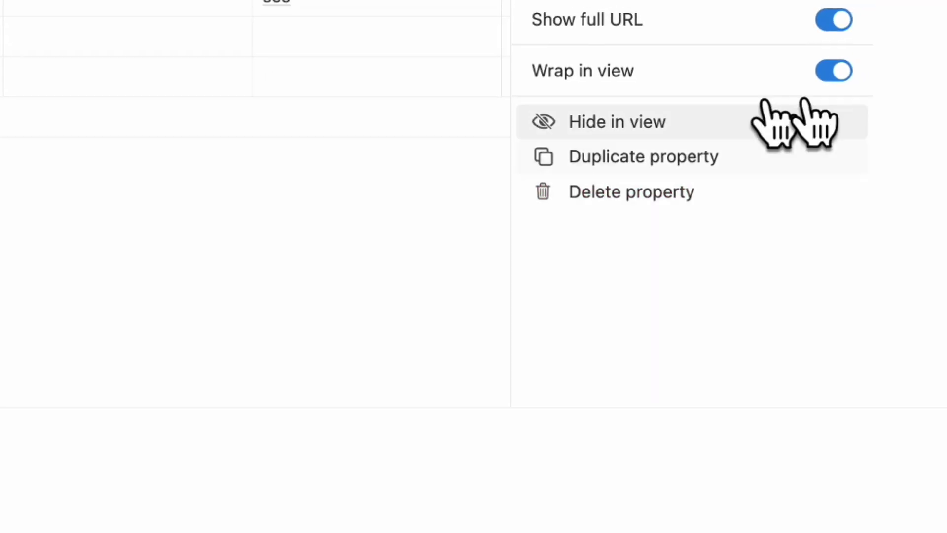
{"action": "left_click", "coordinate": [834, 19]}
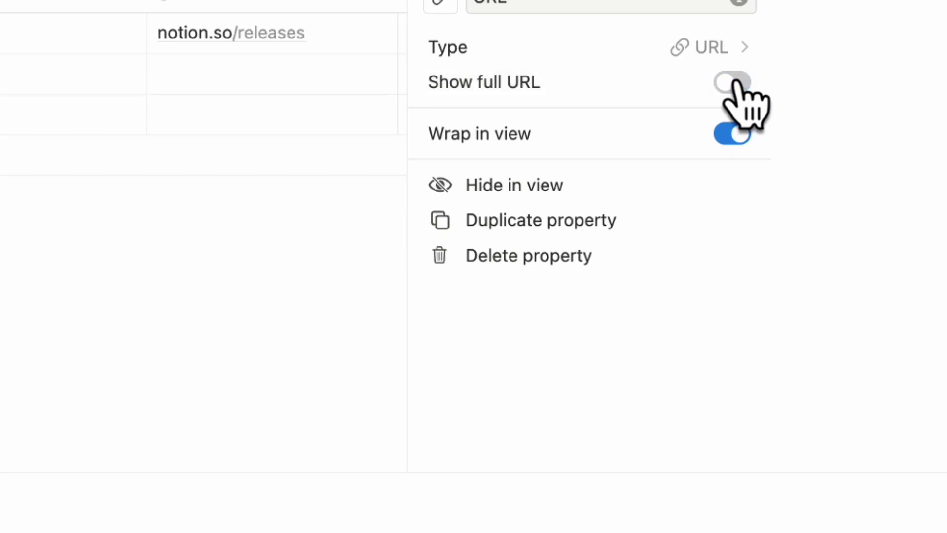
{"action": "left_click", "coordinate": [736, 83]}
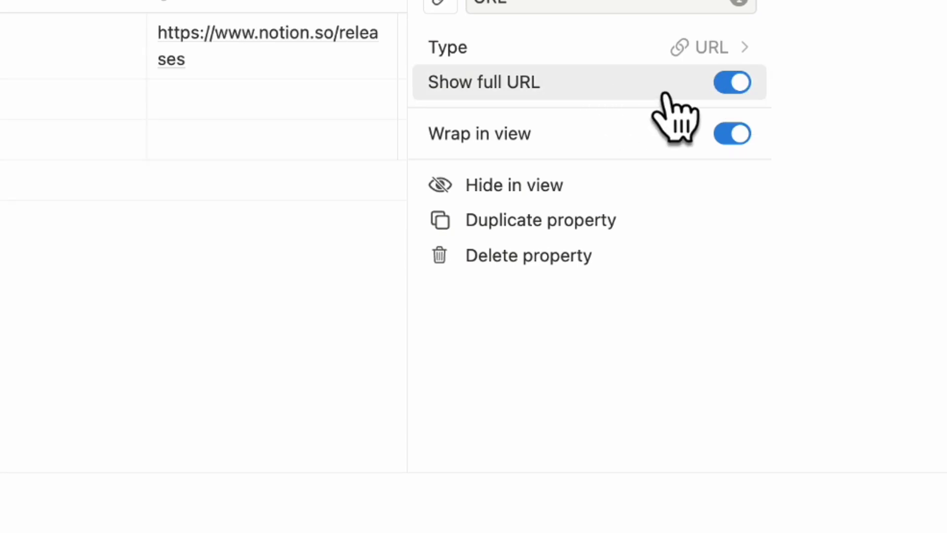
{"action": "left_click", "coordinate": [739, 79]}
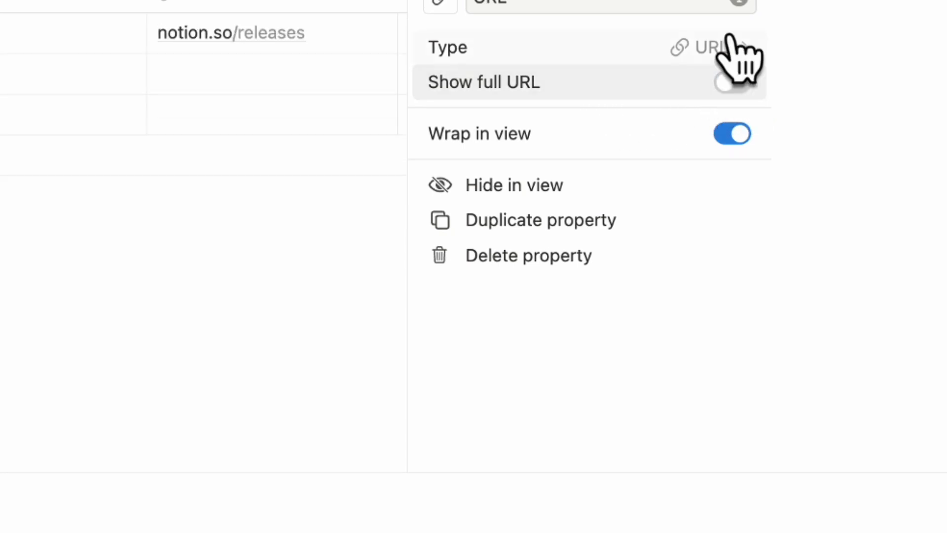
{"action": "key", "text": "Escape"}
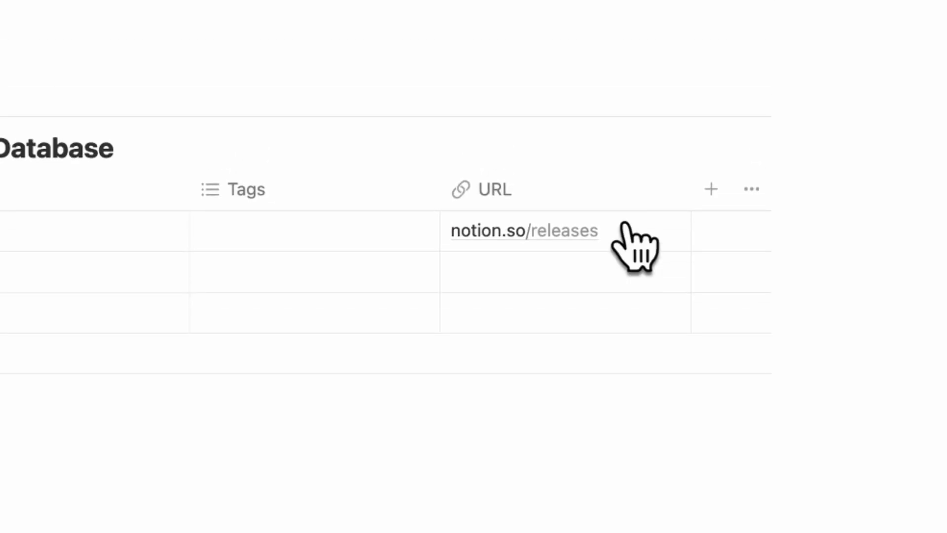
{"action": "left_click", "coordinate": [630, 242]}
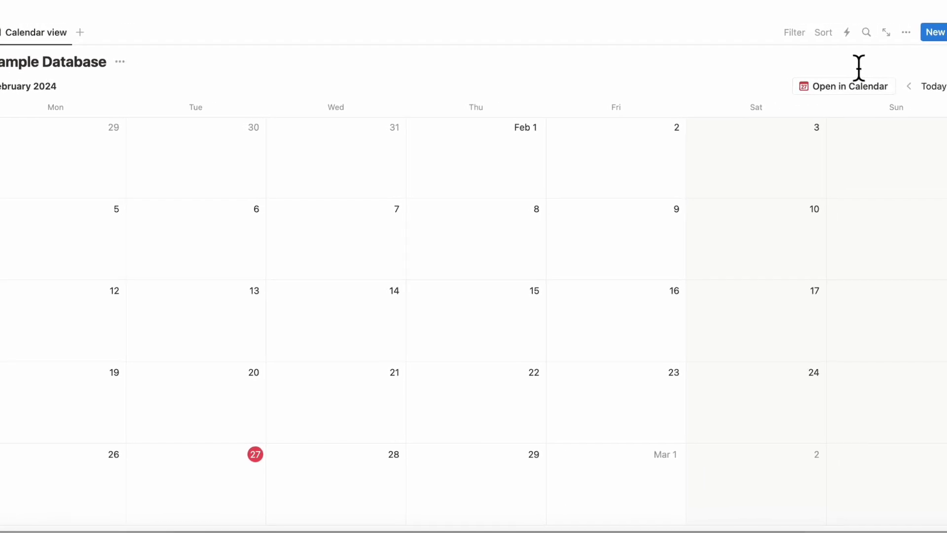
Hide weekends in the Sample Database calendar's layout settings
{"action": "left_click", "coordinate": [825, 39]}
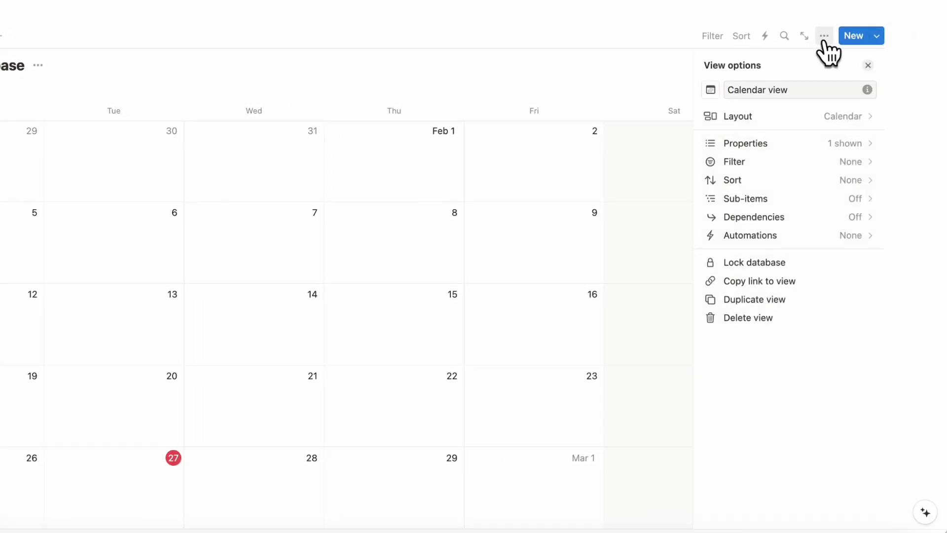
{"action": "left_click", "coordinate": [829, 120]}
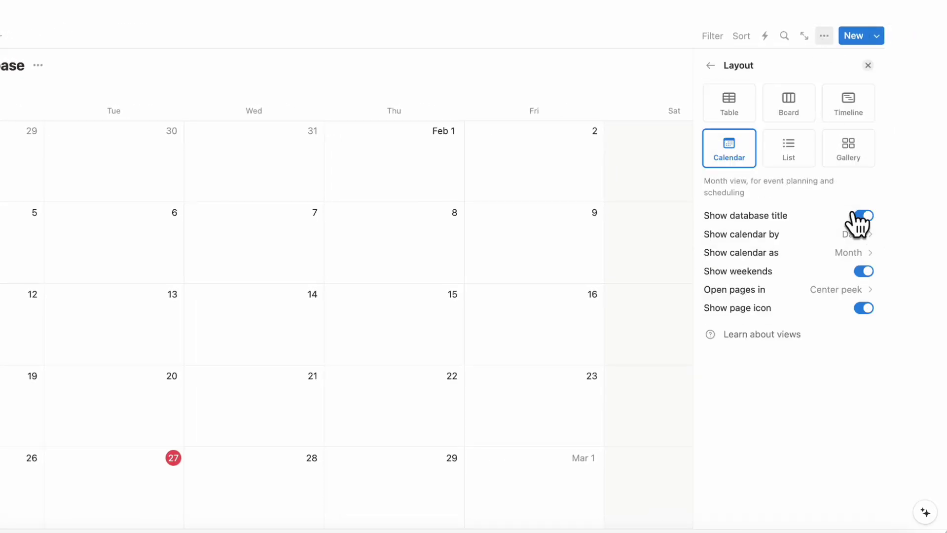
{"action": "left_click", "coordinate": [868, 276]}
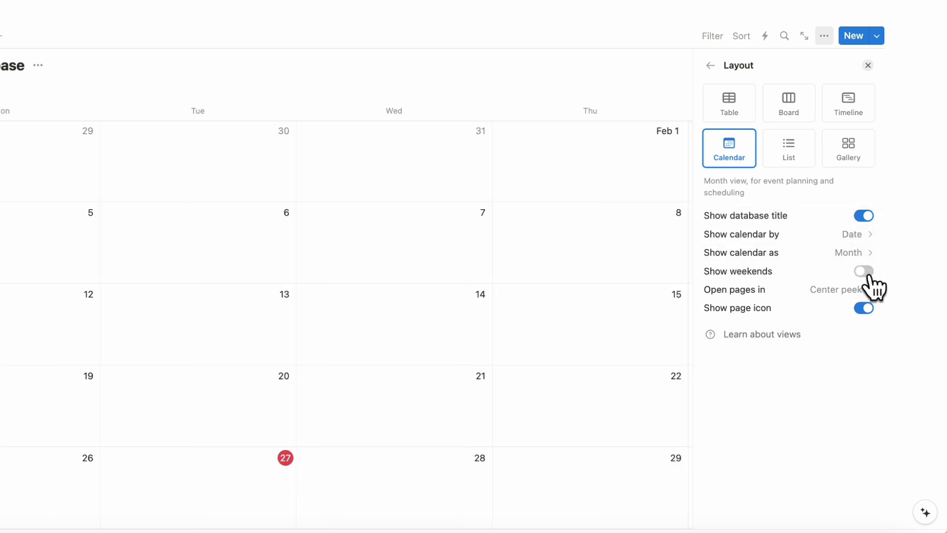
{"action": "left_click", "coordinate": [869, 66]}
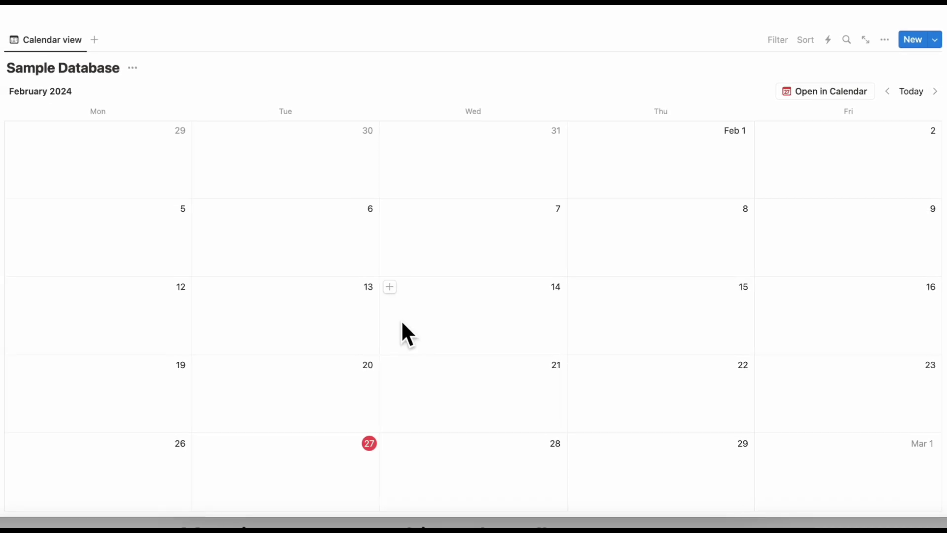
Set the calendar layout's 'Show calendar as' option to Week
{"action": "left_click", "coordinate": [885, 42]}
{"action": "left_click", "coordinate": [883, 121]}
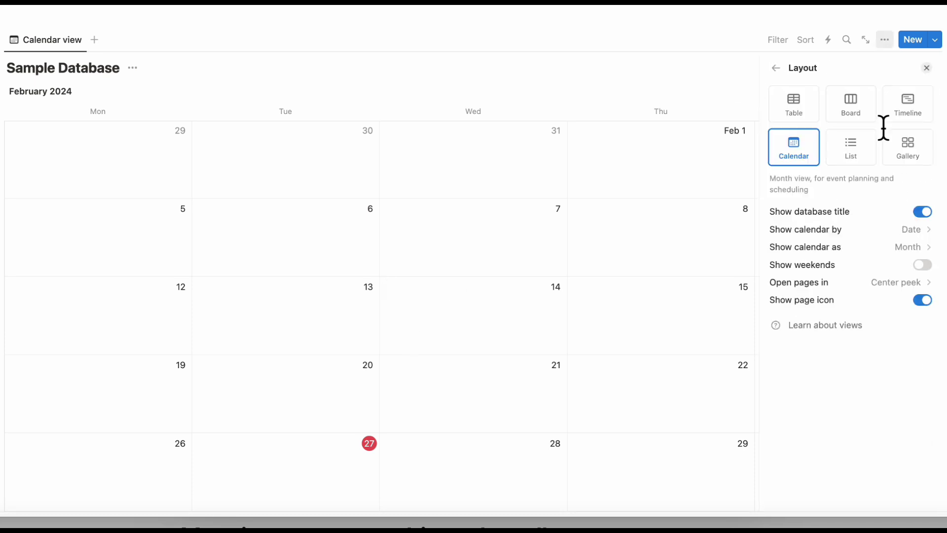
{"action": "left_click", "coordinate": [903, 247]}
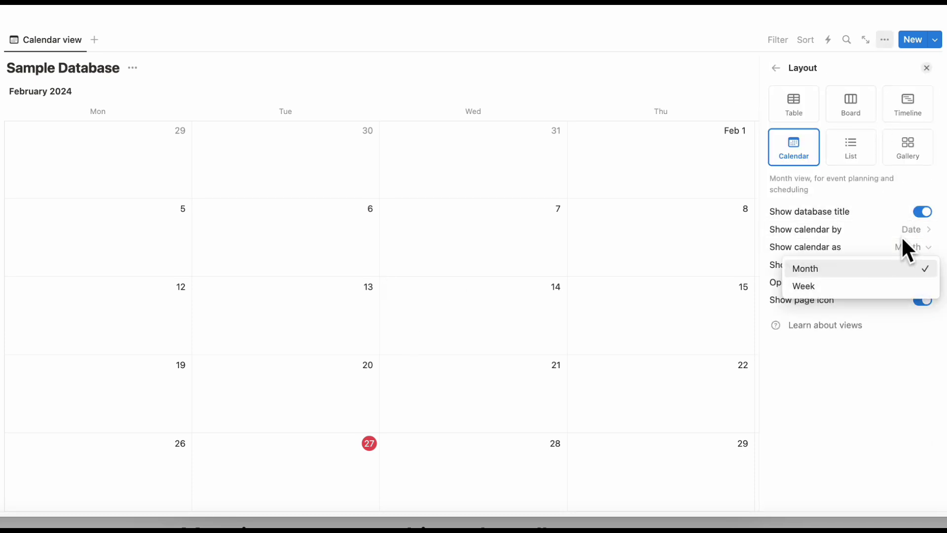
{"action": "left_click", "coordinate": [894, 288]}
{"action": "left_click", "coordinate": [927, 68]}
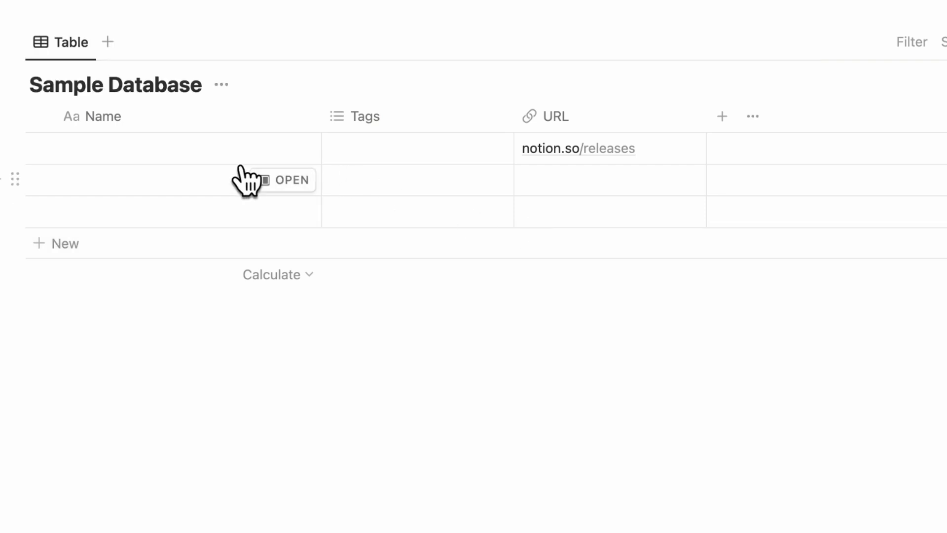
Rename the Sample Database rows to Entry in the Name column
{"action": "left_click", "coordinate": [184, 157]}
{"action": "key", "text": "Escape"}
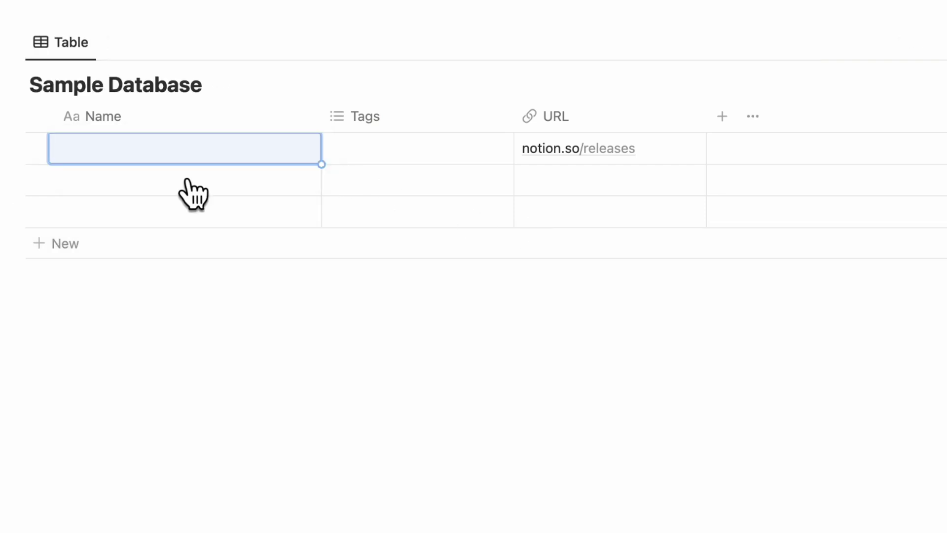
{"action": "left_click", "coordinate": [189, 178]}
{"action": "key", "text": "Escape"}
{"action": "left_click", "coordinate": [178, 157]}
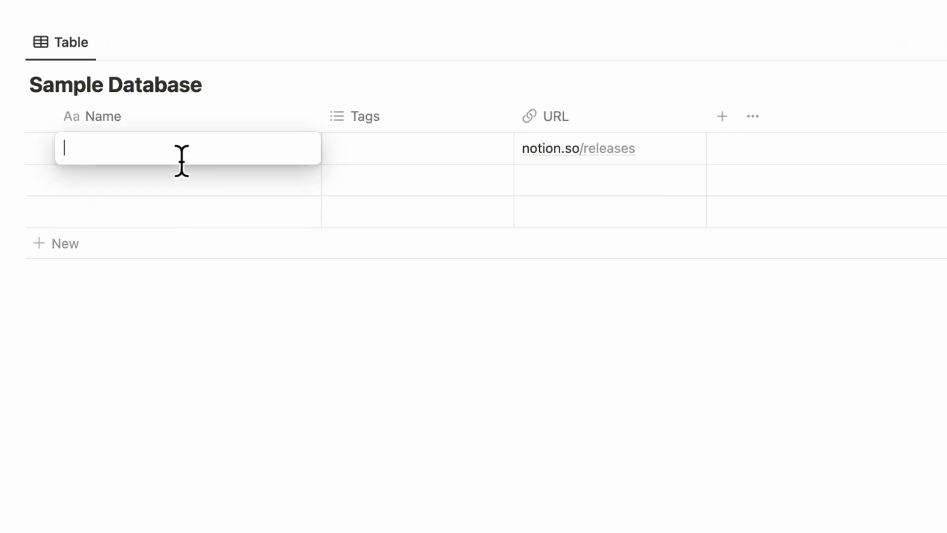
{"action": "type", "text": "Da"}
{"action": "type", "text": "ry"}
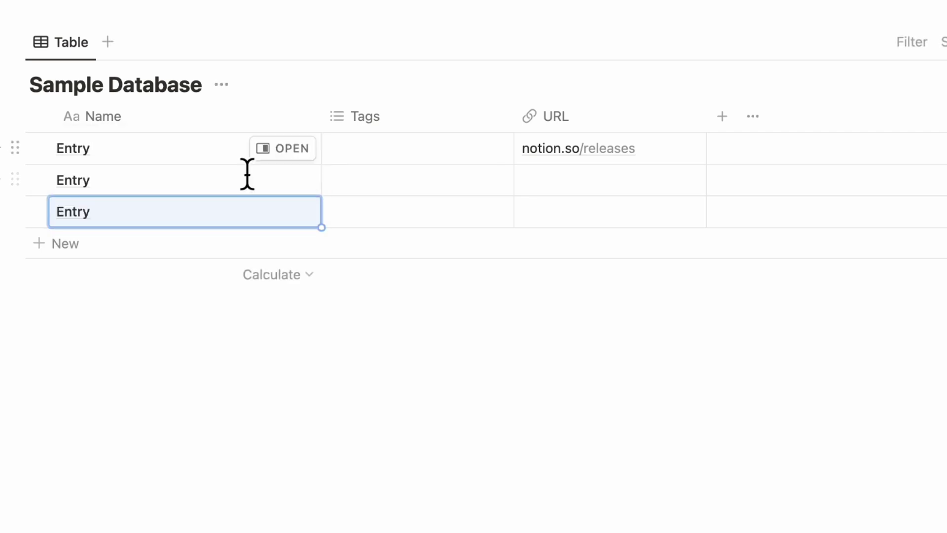
Open the first Entry as a side page, click into its empty body, and return to the table
{"action": "left_click", "coordinate": [285, 149]}
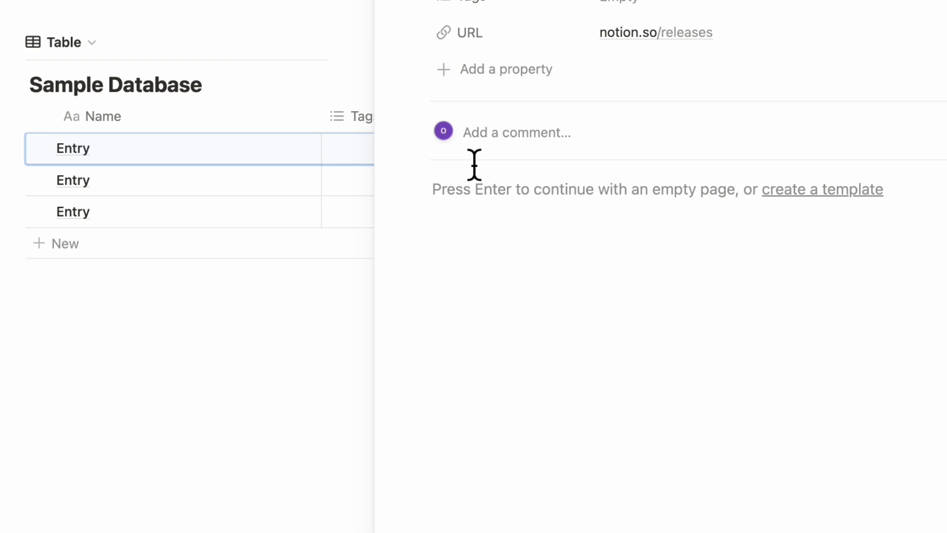
{"action": "left_click", "coordinate": [496, 212]}
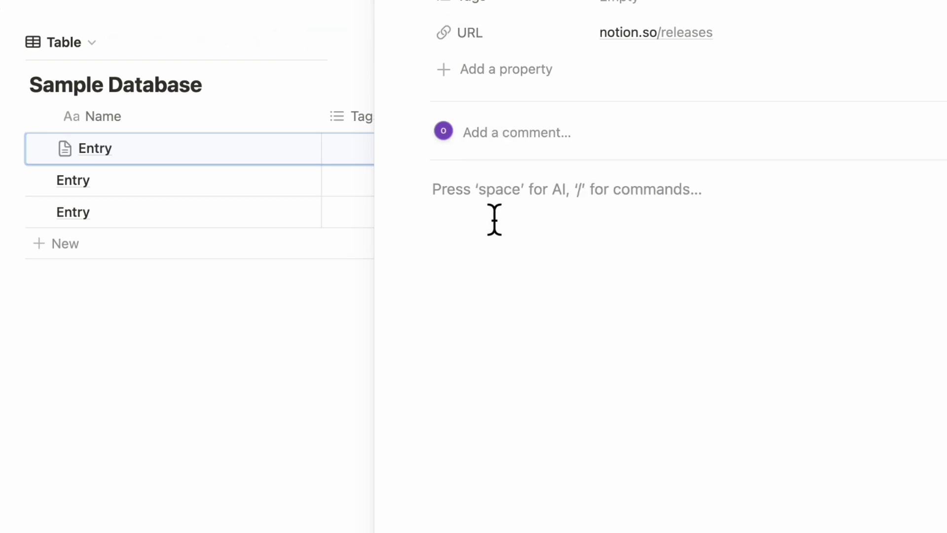
{"action": "key", "text": "Escape"}
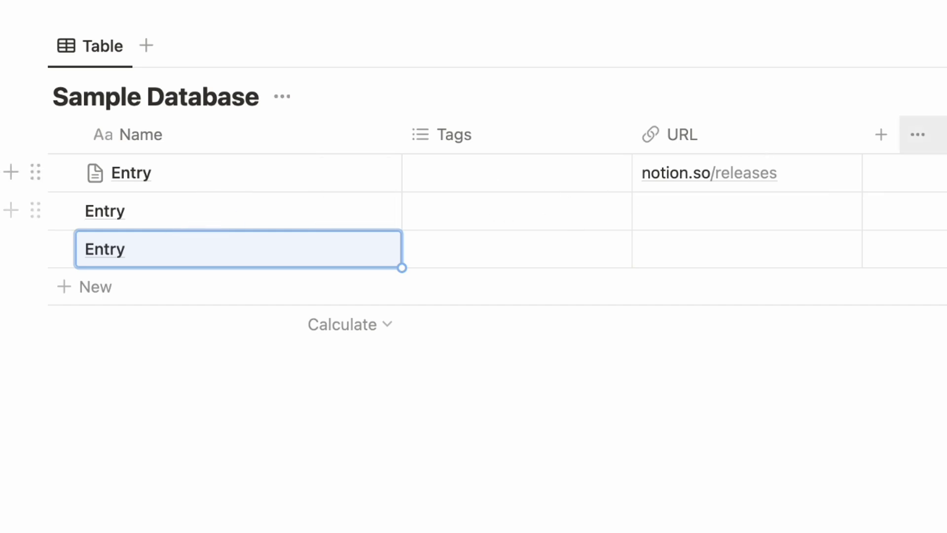
Switch off 'Show page icon' in the Sample Database table view's layout settings
{"action": "left_click", "coordinate": [894, 78]}
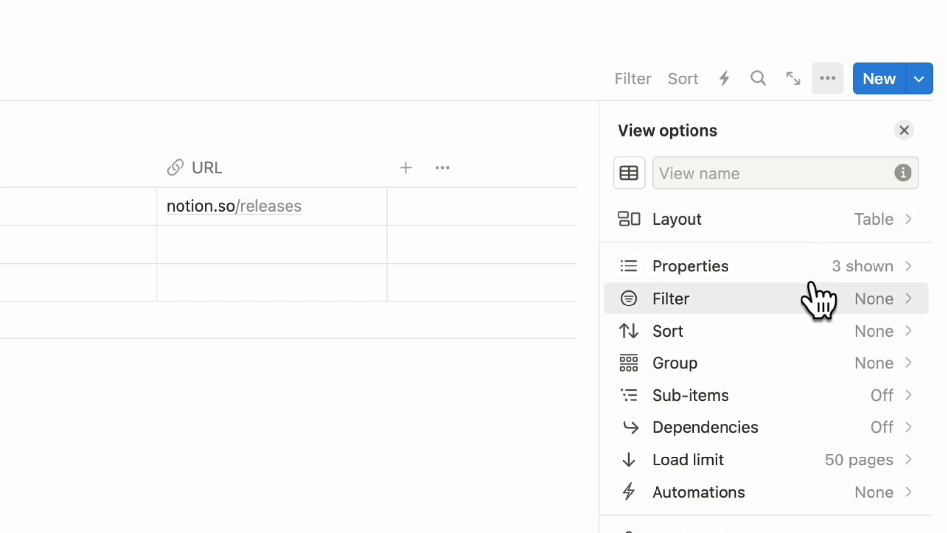
{"action": "left_click", "coordinate": [812, 219]}
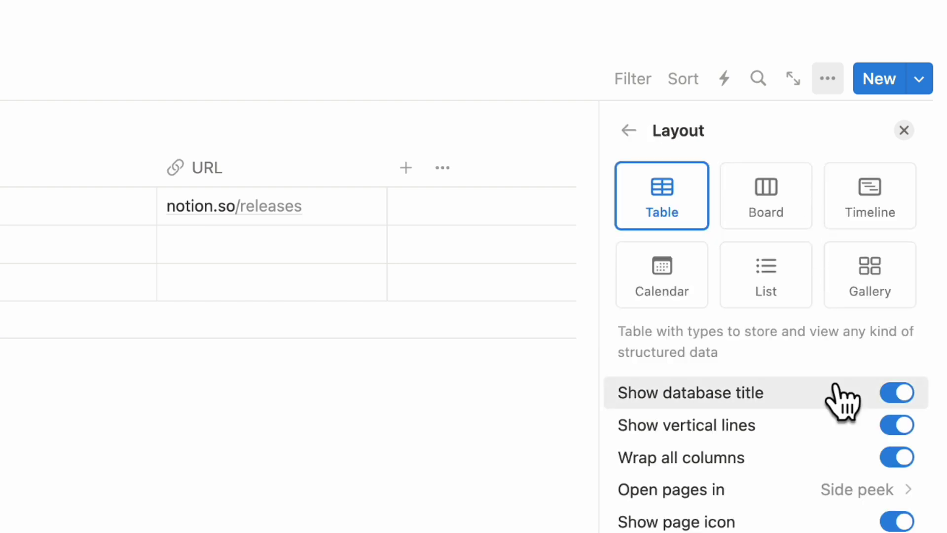
{"action": "left_click", "coordinate": [899, 519]}
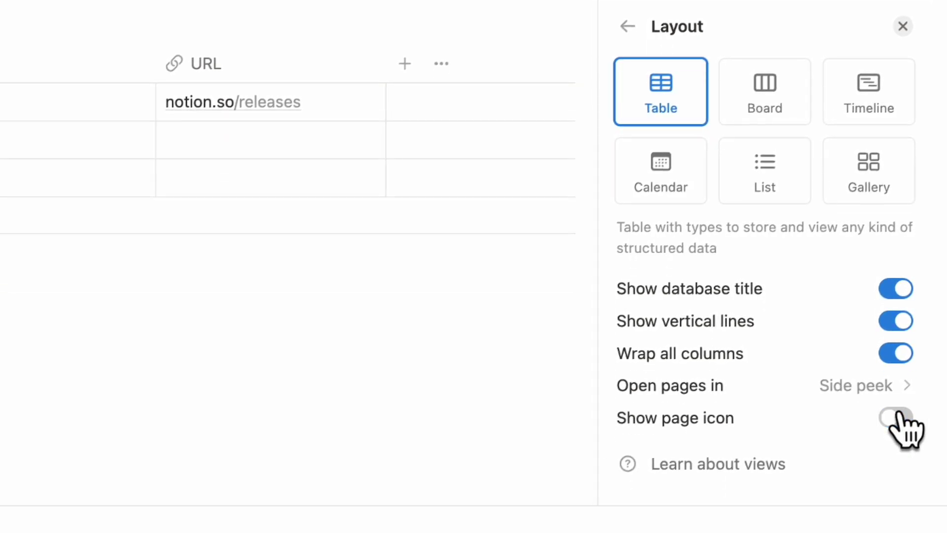
{"action": "left_click", "coordinate": [904, 26]}
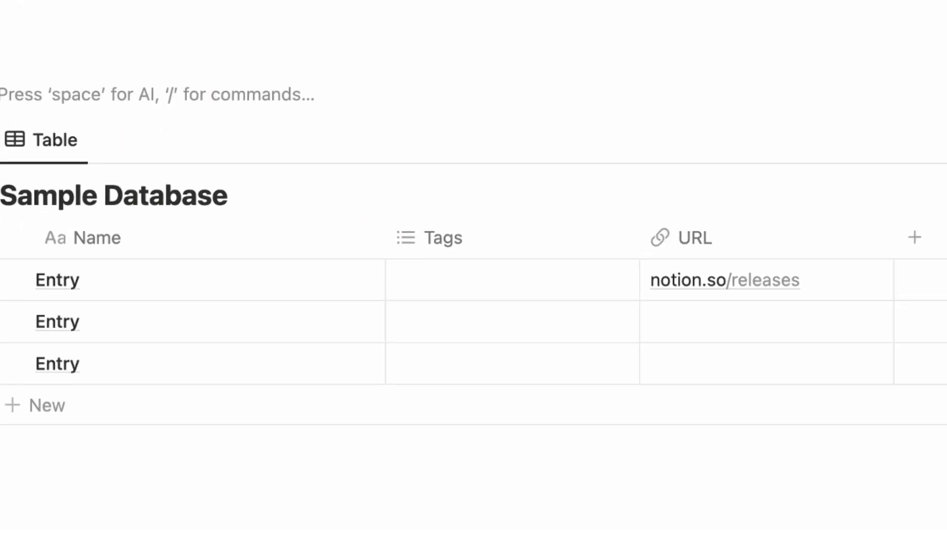
Insert a Button block above the table and name it New Button
{"action": "type", "text": "/button"}
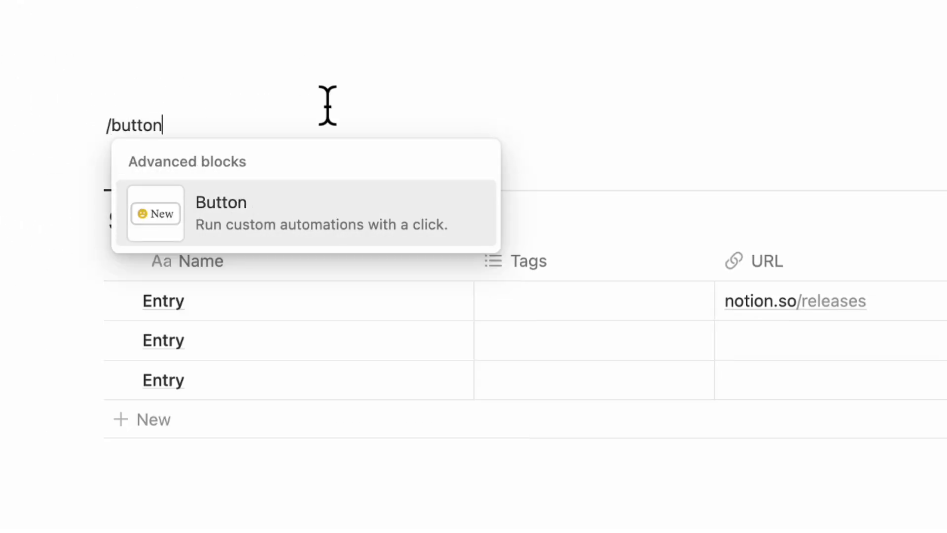
{"action": "left_click", "coordinate": [325, 214]}
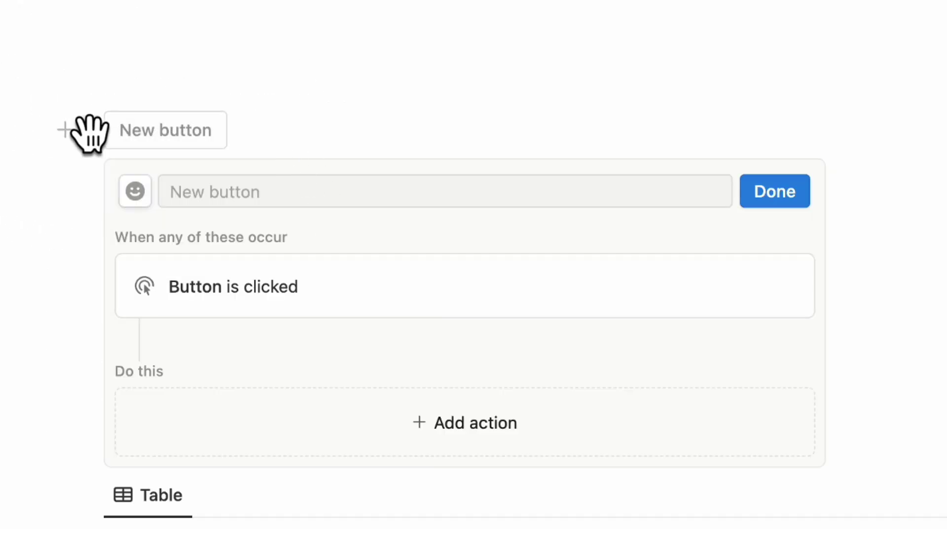
{"action": "left_click", "coordinate": [184, 202]}
{"action": "type", "text": "New Button"}
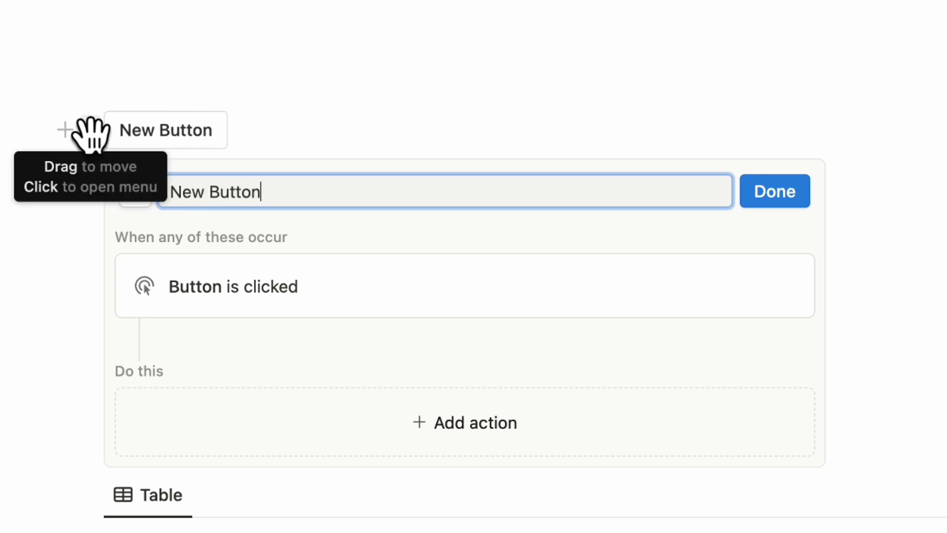
Give the New Button block a red background and finish editing it
{"action": "left_click", "coordinate": [90, 130]}
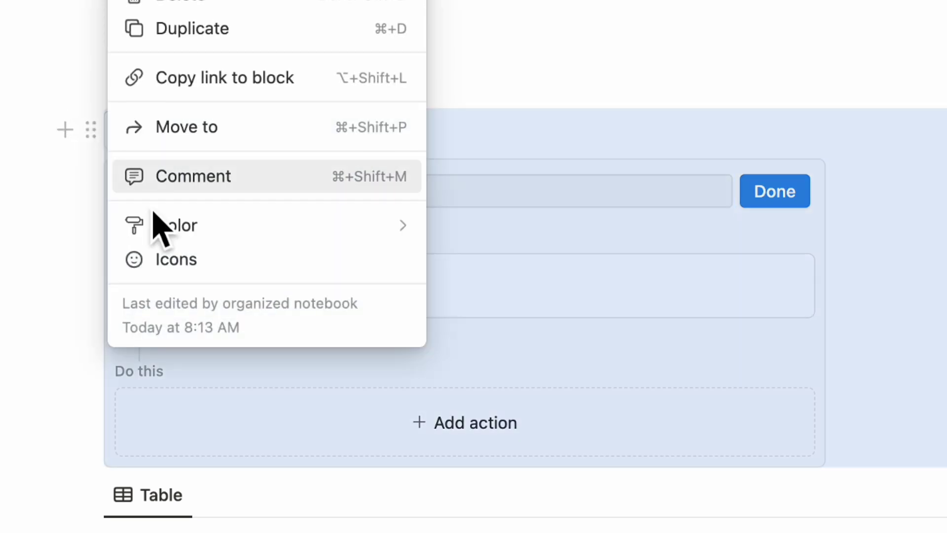
{"action": "mouse_move", "coordinate": [203, 230]}
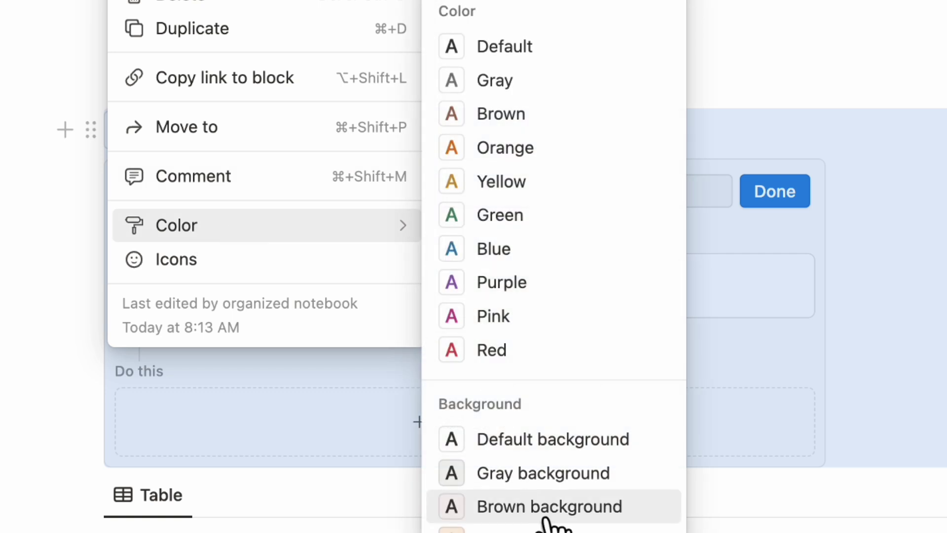
{"action": "scroll", "coordinate": [552, 493], "scroll_direction": "down", "scroll_amount": 4}
{"action": "left_click", "coordinate": [575, 527]}
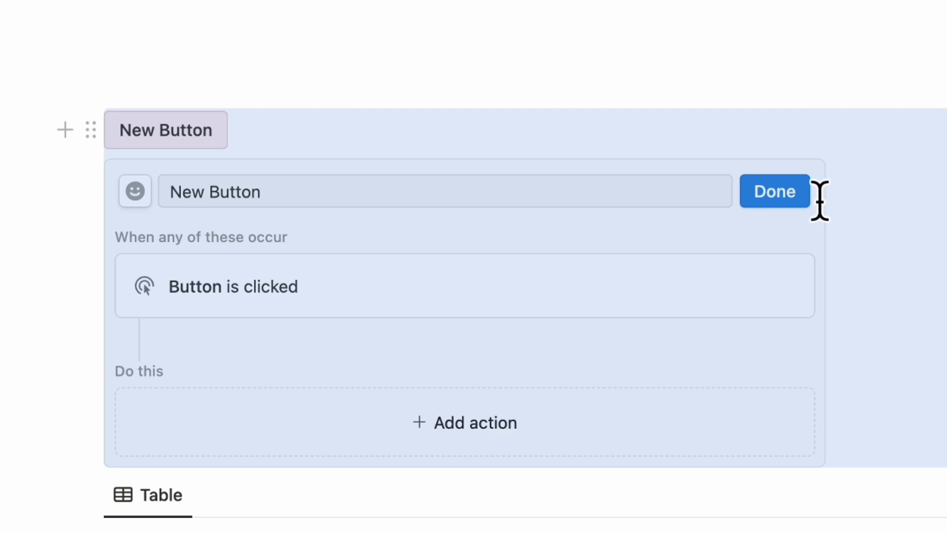
{"action": "left_click", "coordinate": [785, 197]}
{"action": "left_click", "coordinate": [491, 99]}
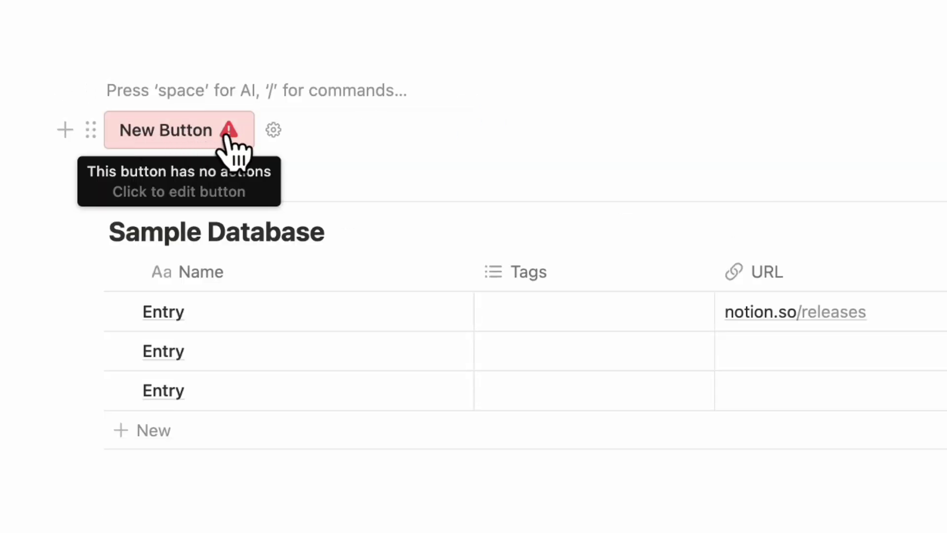
Reopen the New Button block's handle menu to review its options
{"action": "left_click", "coordinate": [90, 130]}
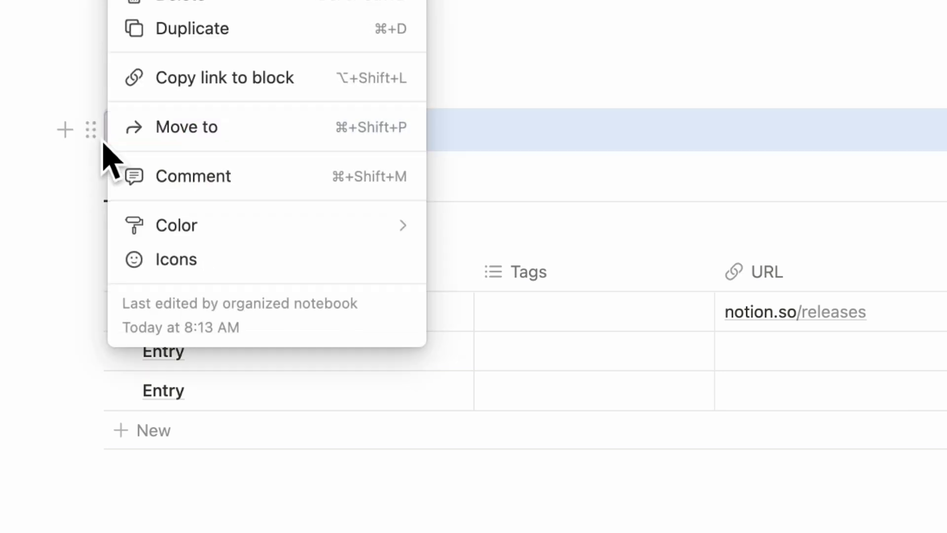
{"action": "mouse_move", "coordinate": [177, 231]}
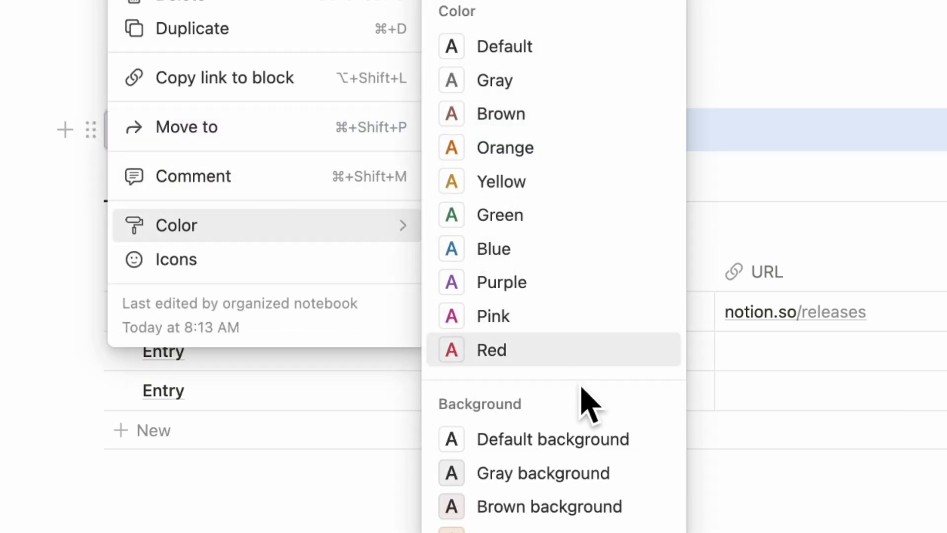
{"action": "scroll", "coordinate": [587, 402], "scroll_direction": "down", "scroll_amount": 4}
{"action": "scroll", "coordinate": [575, 340], "scroll_direction": "up", "scroll_amount": 4}
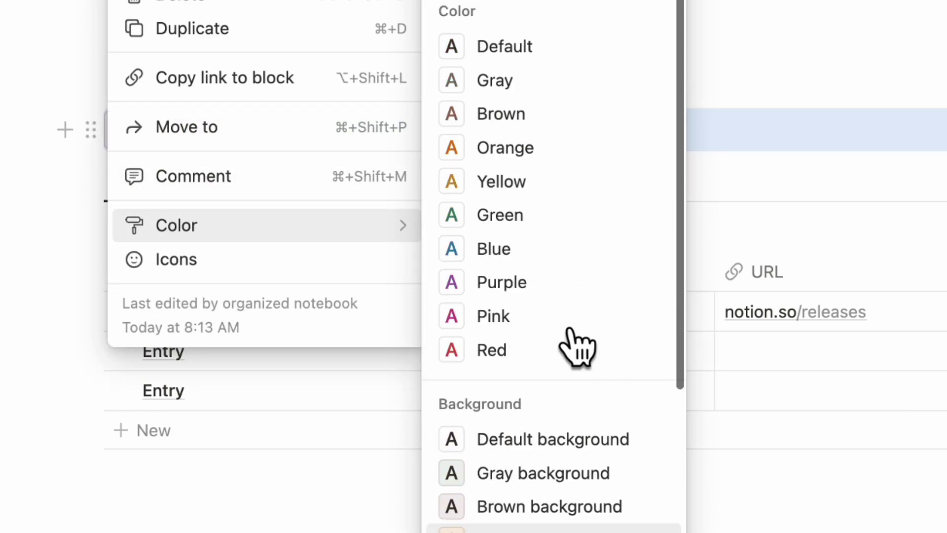